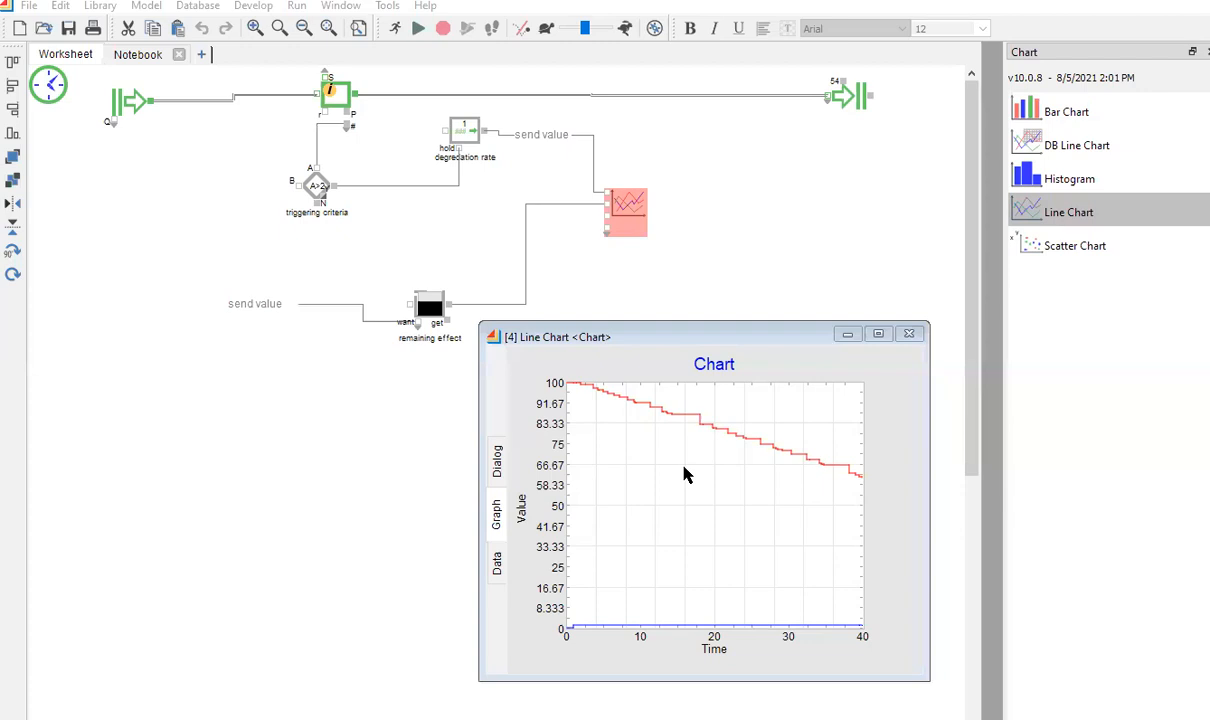
Open Graph Properties from the line chart's plot-area context menu.
{"action": "right_click", "coordinate": [651, 472]}
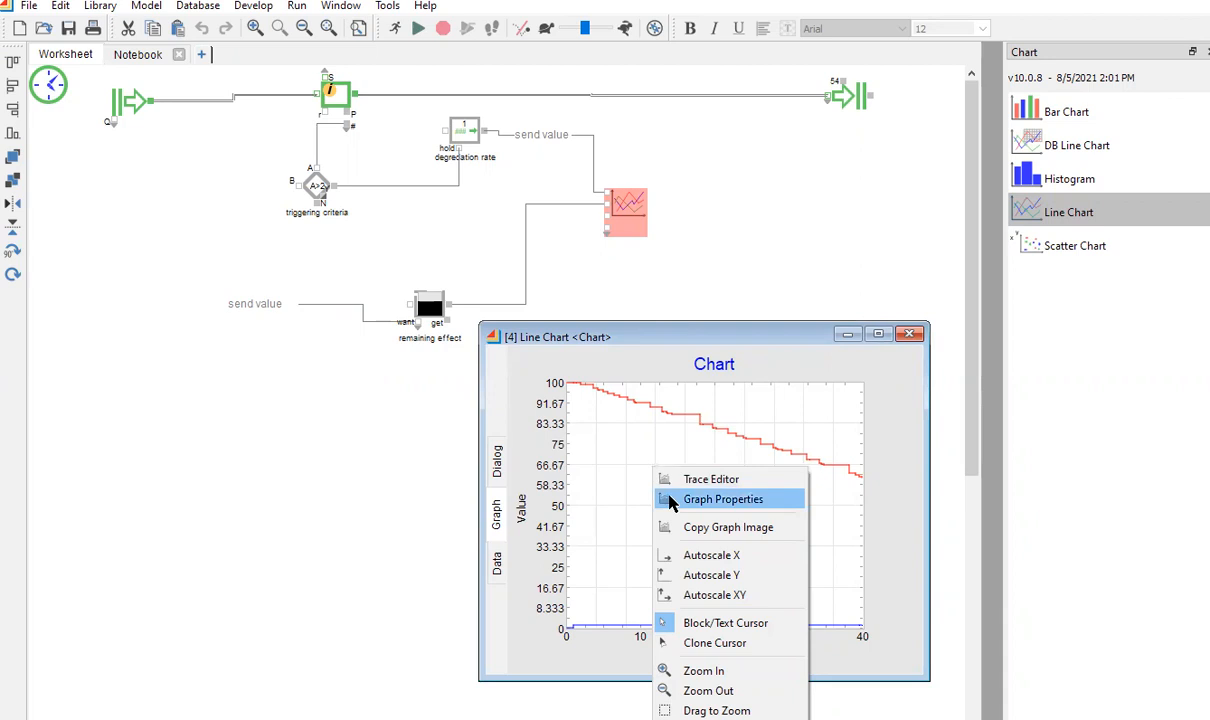
{"action": "left_click", "coordinate": [671, 501]}
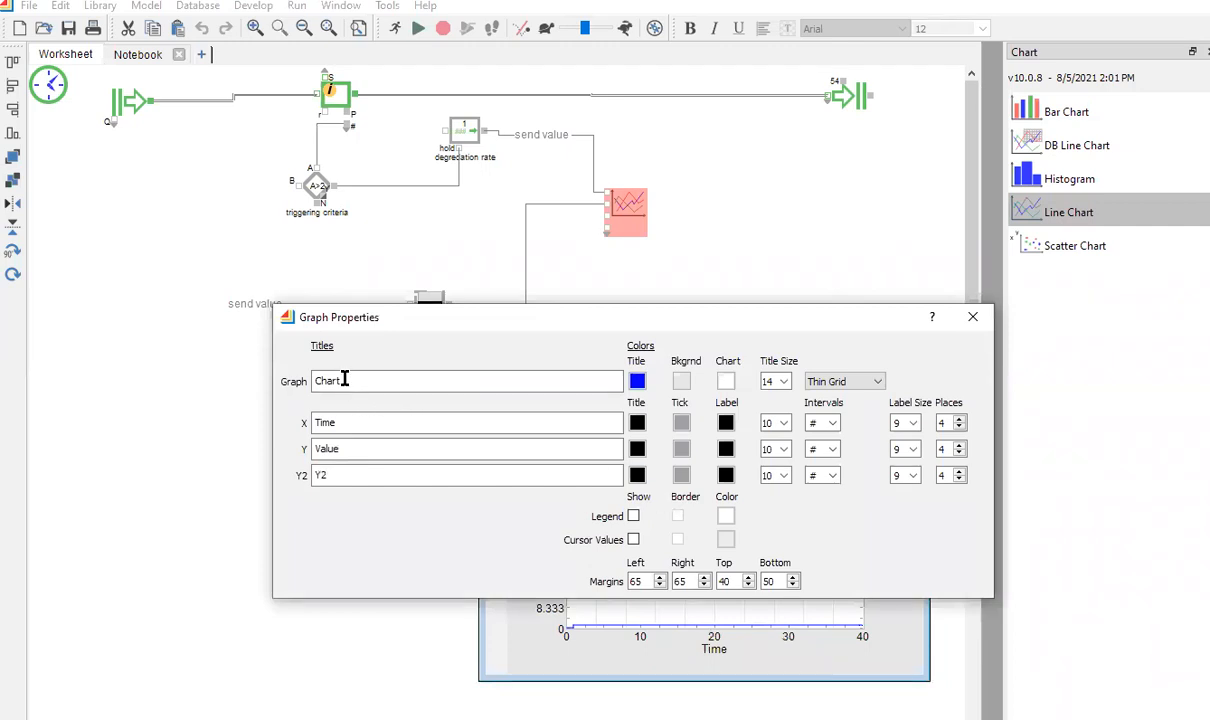
Retitle the chart from 'Chart' to 'Degredation over time'.
{"action": "left_click_drag", "start_coordinate": [343, 380], "coordinate": [292, 381]}
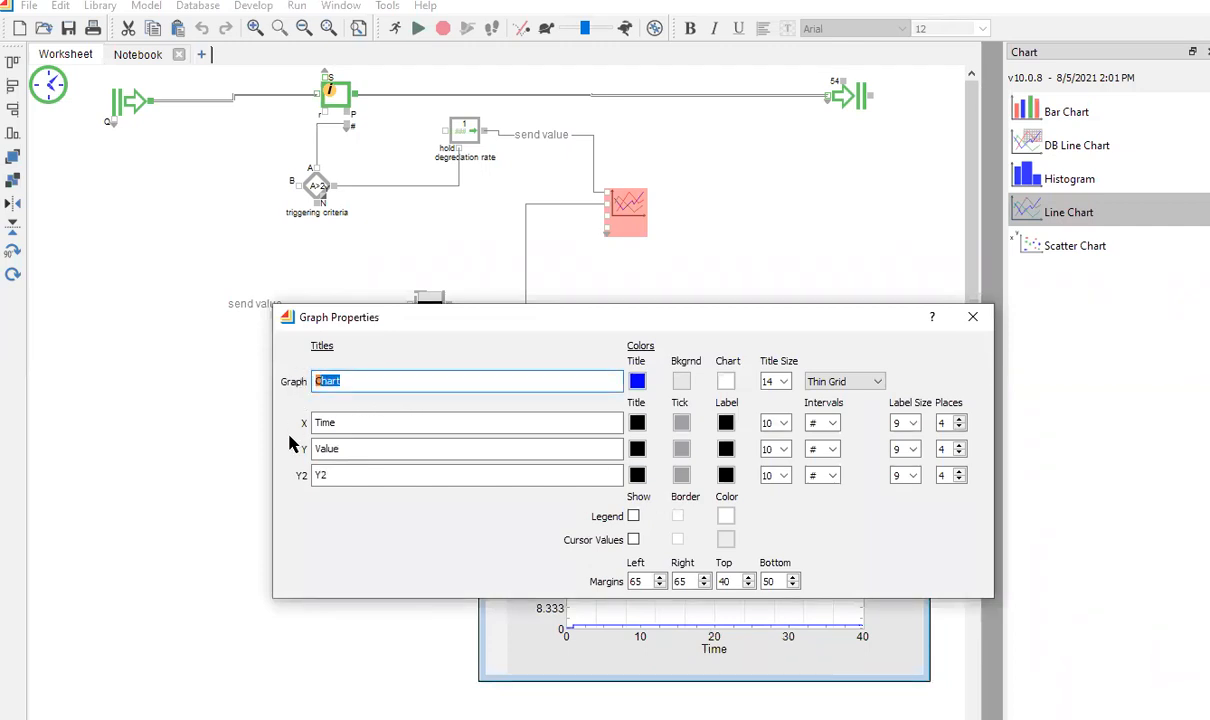
{"action": "type", "text": "Degredatio"}
{"action": "type", "text": "n to"}
{"action": "key", "text": "BackSpace"}
{"action": "key", "text": "BackSpace"}
{"action": "type", "text": "over time"}
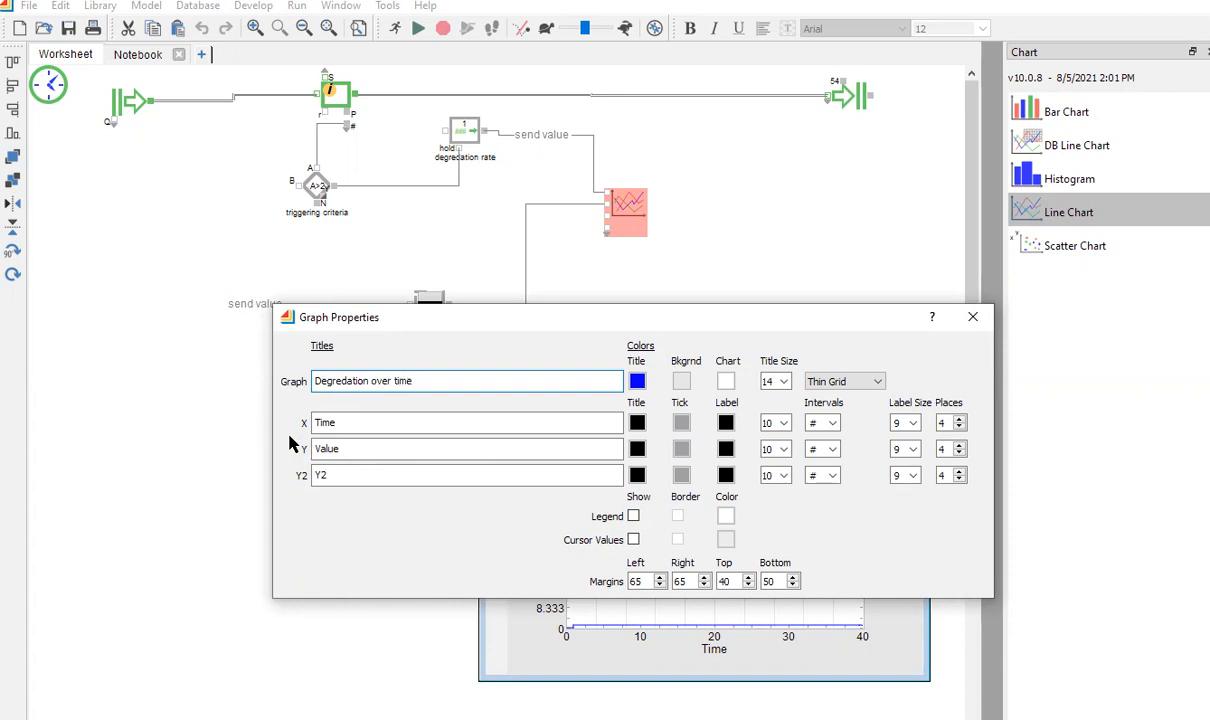
Replace the Y axis title 'Value' with 'percent degraded', fixing its misspelled ending.
{"action": "left_click", "coordinate": [339, 448]}
{"action": "left_click_drag", "start_coordinate": [339, 448], "coordinate": [305, 449]}
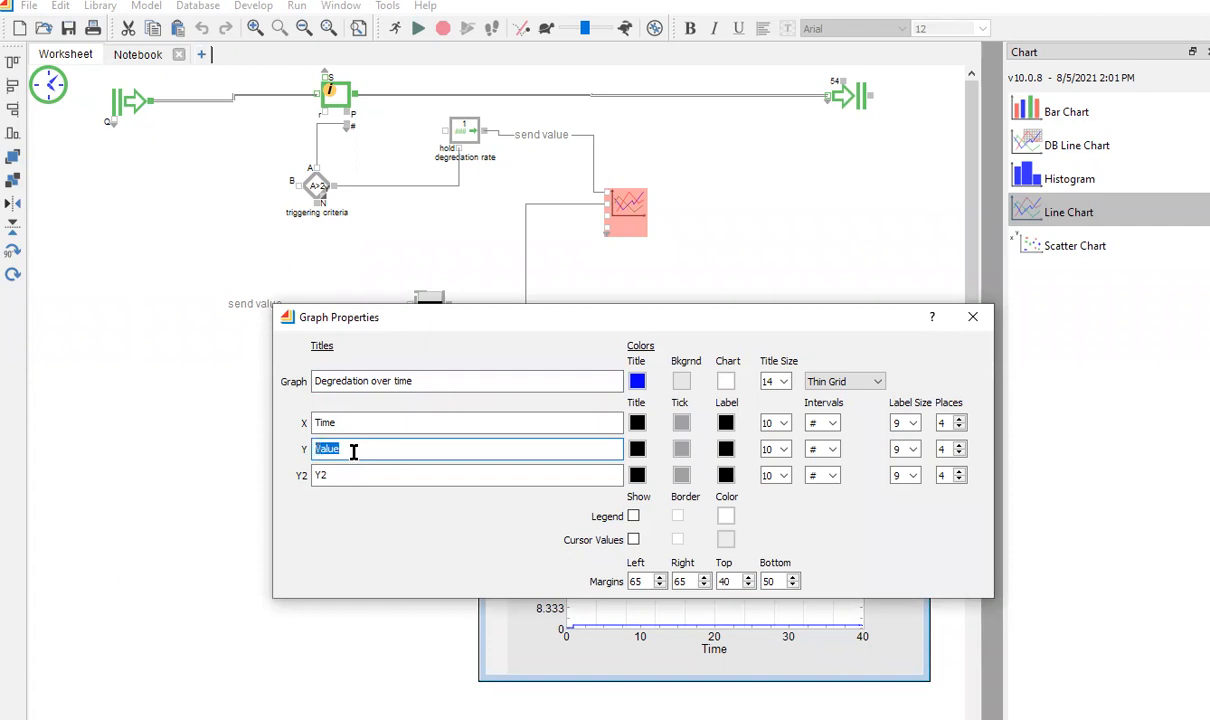
{"action": "type", "text": "percent degraded"}
{"action": "key", "text": "Tab"}
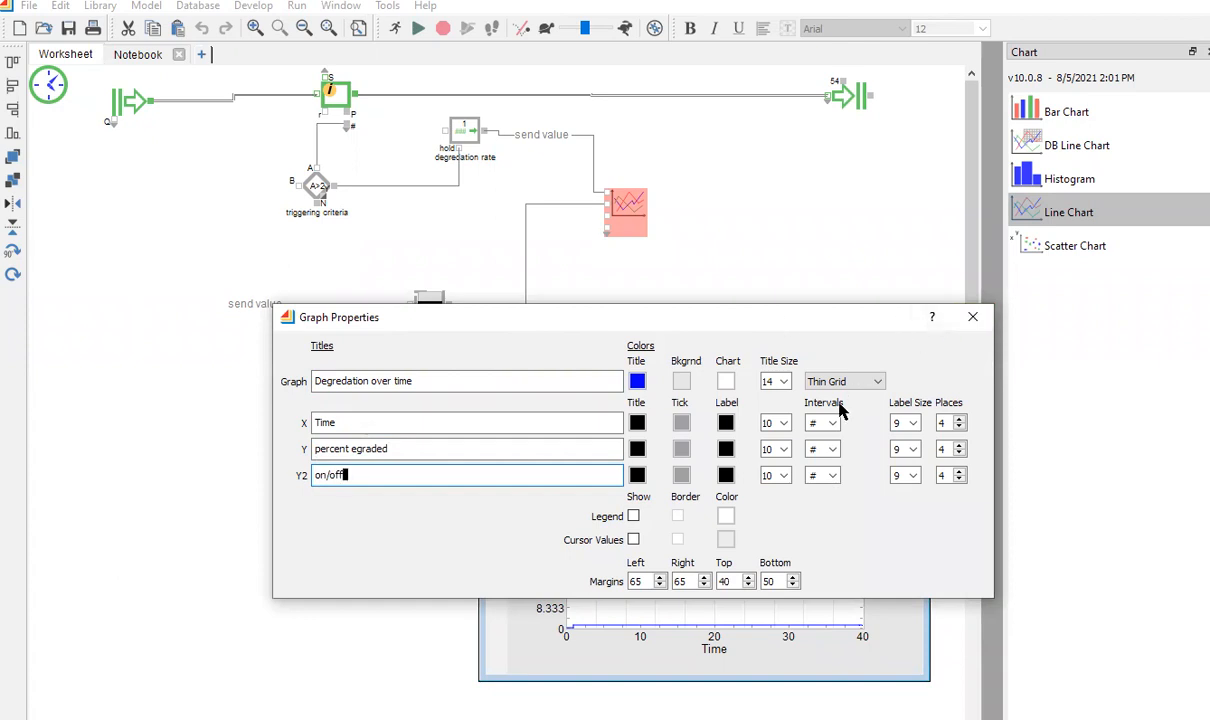
{"action": "left_click", "coordinate": [355, 448]}
{"action": "left_click_drag", "start_coordinate": [355, 448], "coordinate": [392, 449]}
{"action": "type", "text": "egrade"}
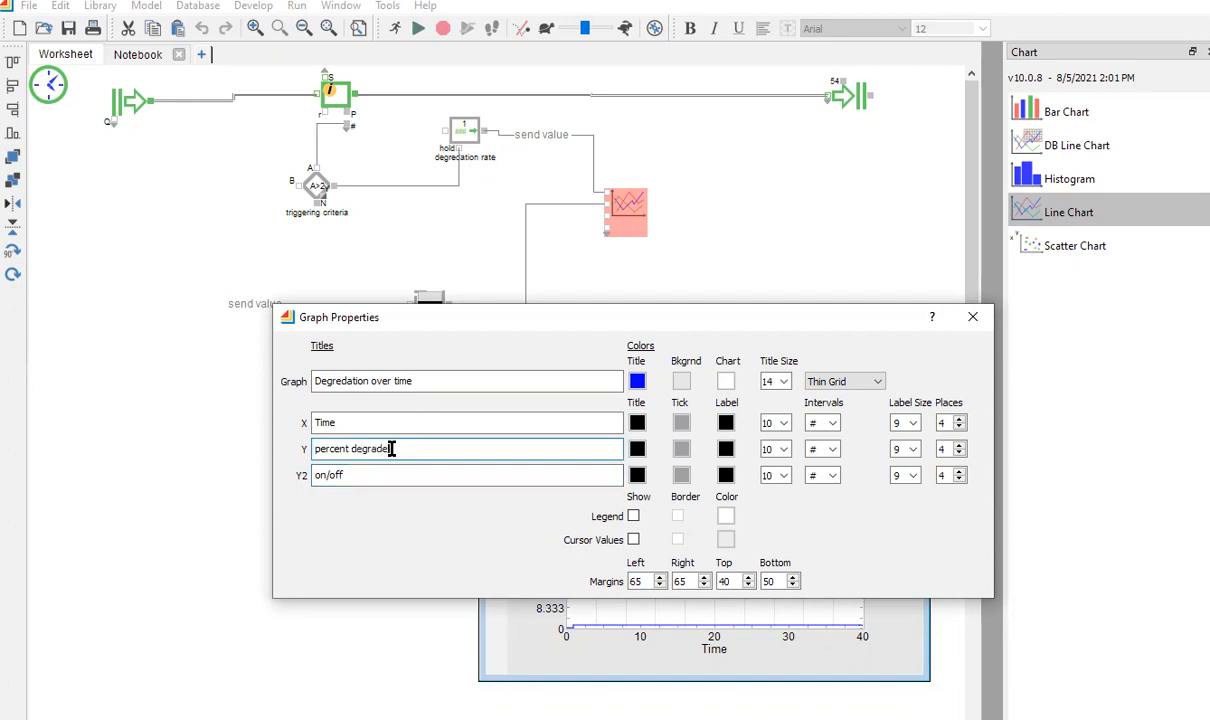
{"action": "type", "text": "d"}
Show the legend on the chart and close Graph Properties.
{"action": "left_click", "coordinate": [633, 517]}
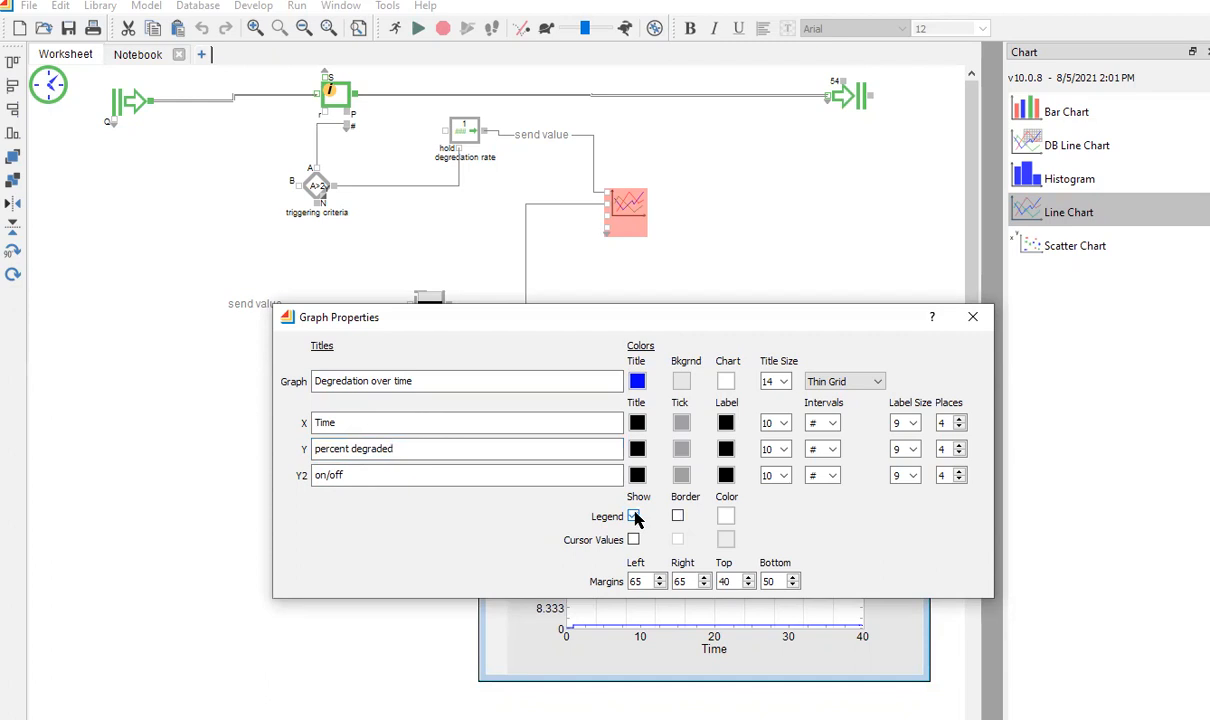
{"action": "left_click", "coordinate": [972, 316]}
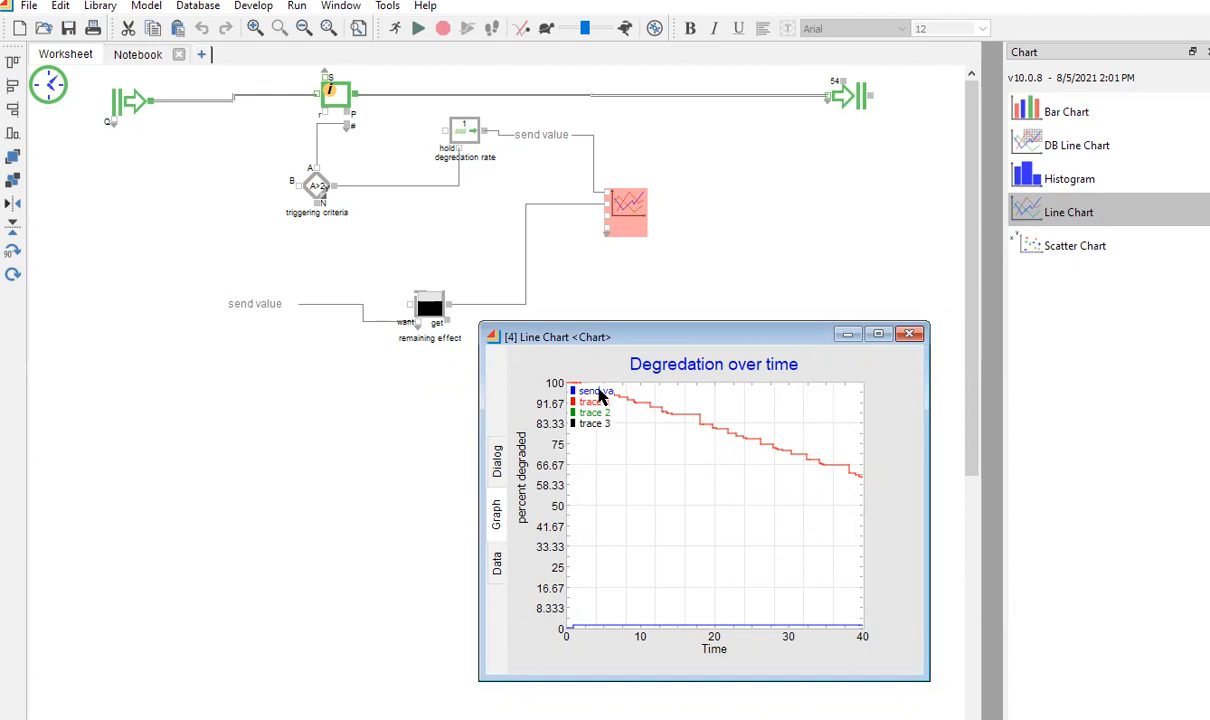
Open the chart's Trace Editor and move it to the left.
{"action": "right_click", "coordinate": [610, 466]}
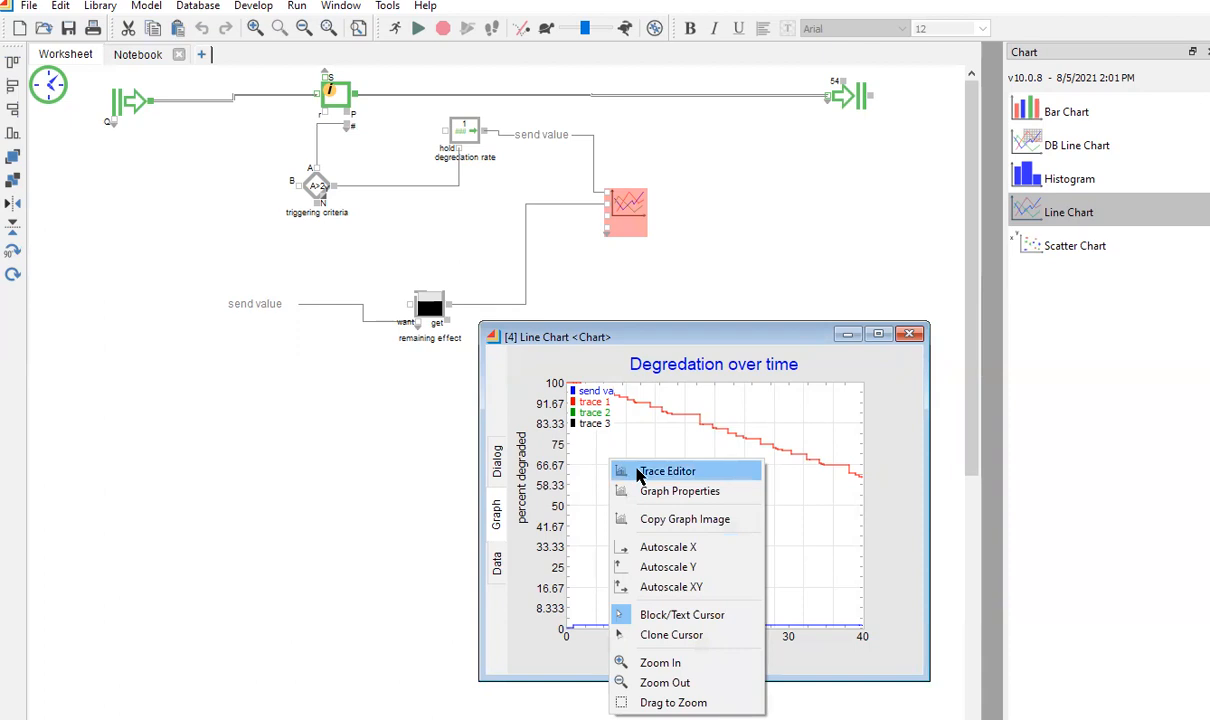
{"action": "left_click", "coordinate": [640, 474]}
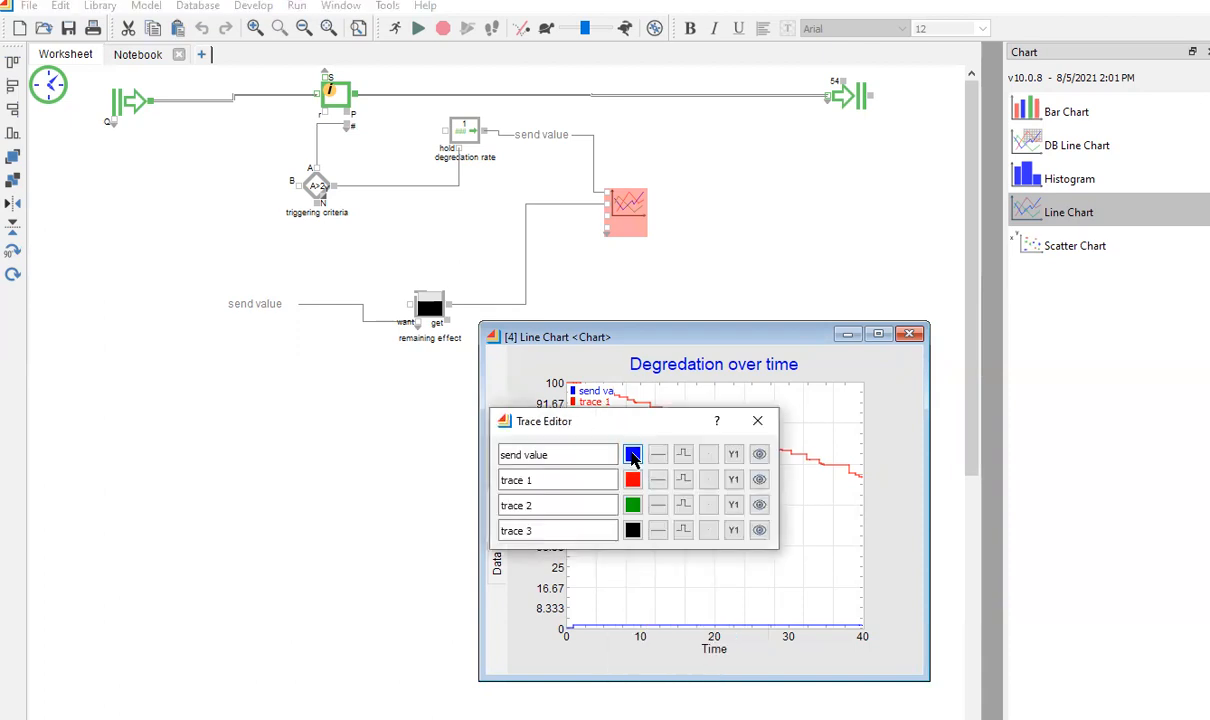
{"action": "left_click_drag", "start_coordinate": [626, 428], "coordinate": [315, 452]}
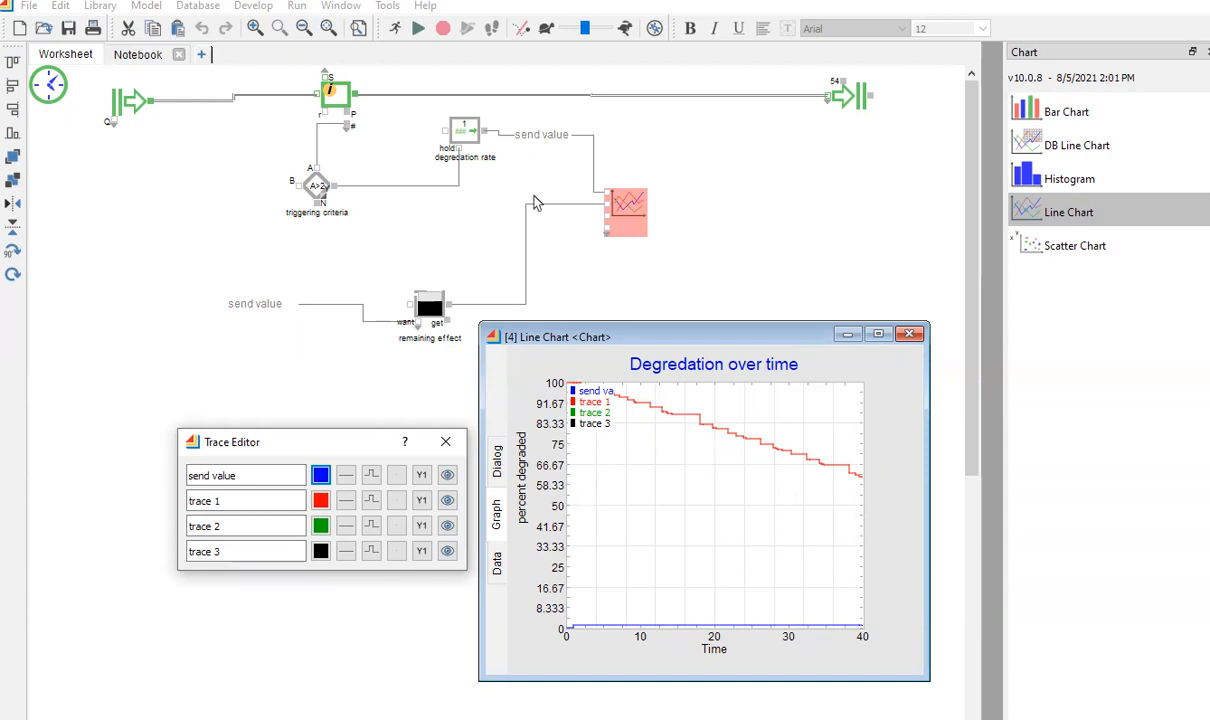
Rename send value to 'on/off' and trace 1 to 'degredation', and hide trace 2.
{"action": "left_click", "coordinate": [243, 476]}
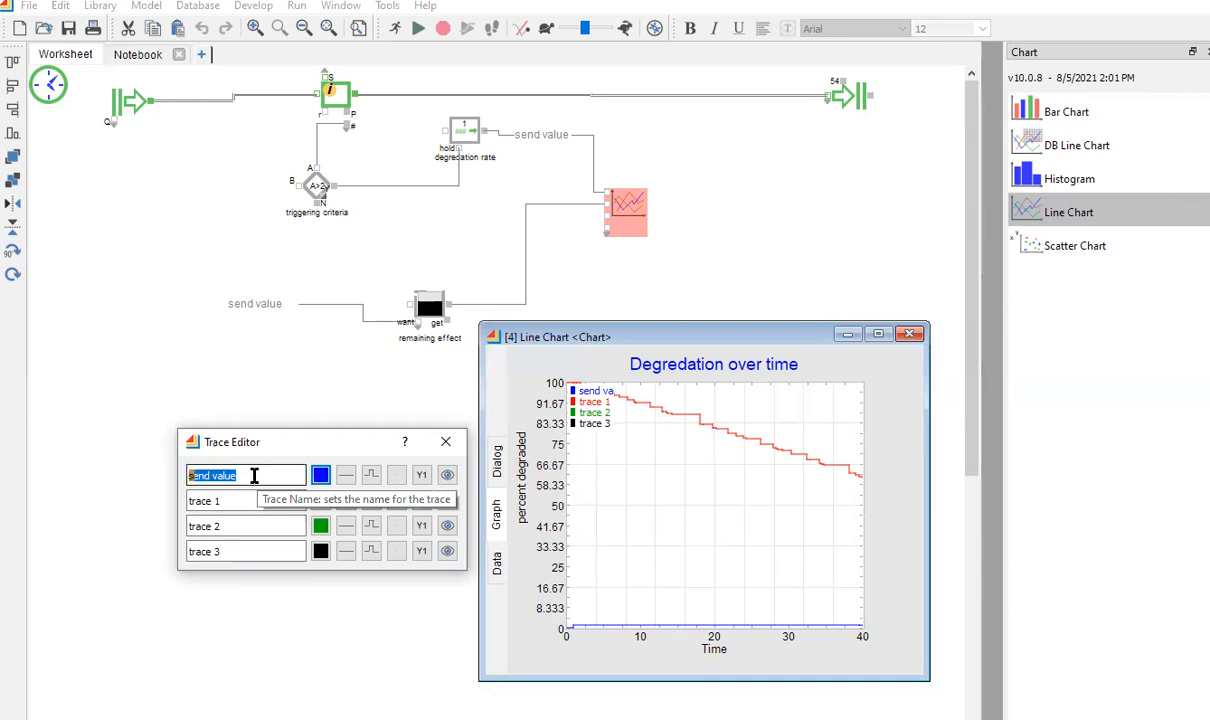
{"action": "type", "text": "on/off"}
{"action": "left_click_drag", "start_coordinate": [233, 500], "coordinate": [186, 502]}
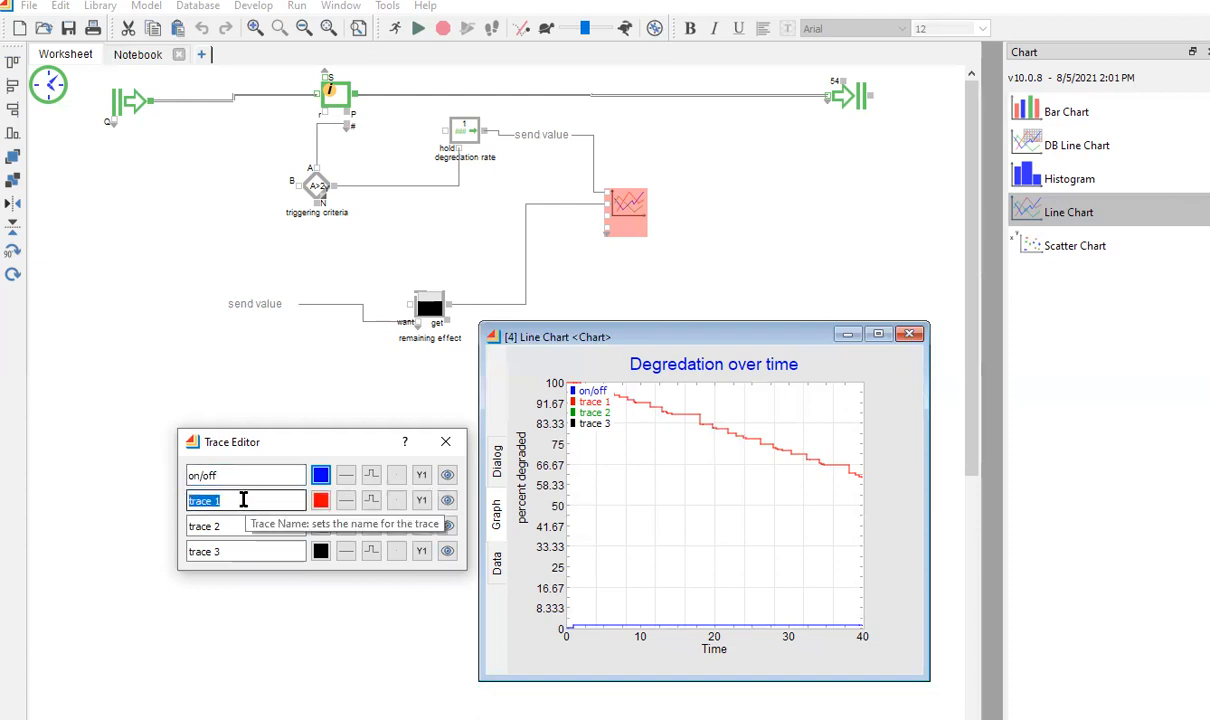
{"action": "type", "text": "degredation"}
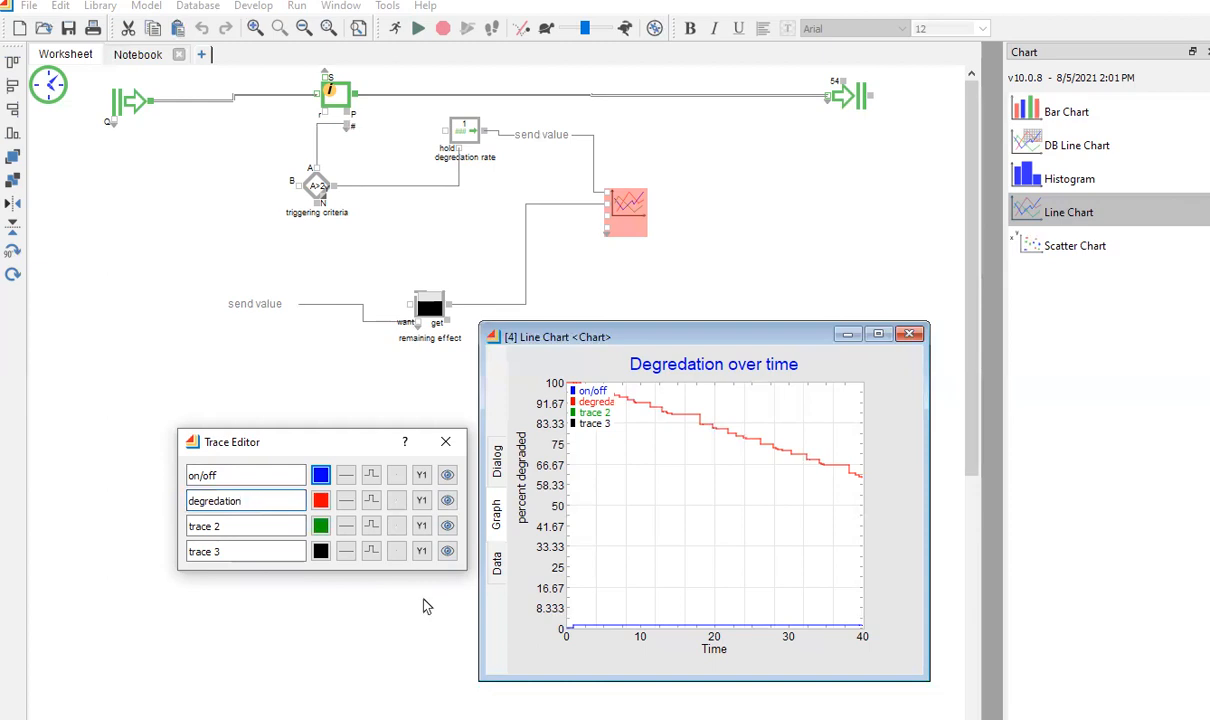
{"action": "left_click", "coordinate": [447, 527]}
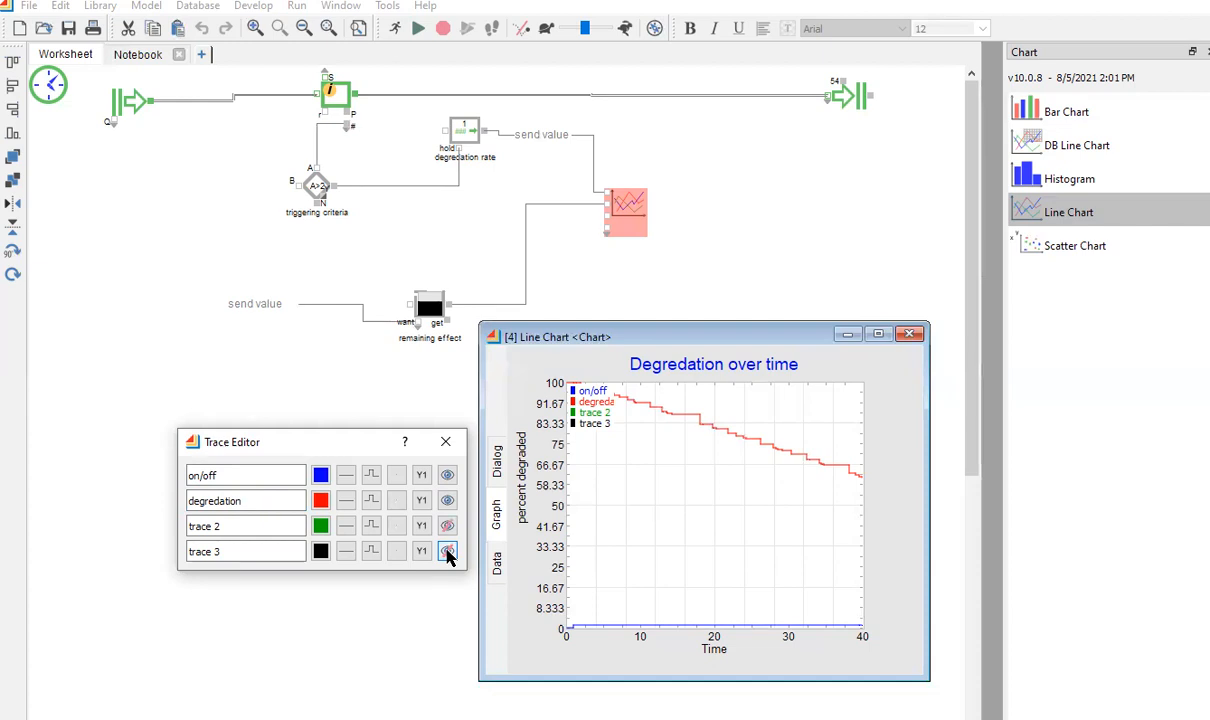
{"action": "left_click", "coordinate": [421, 500]}
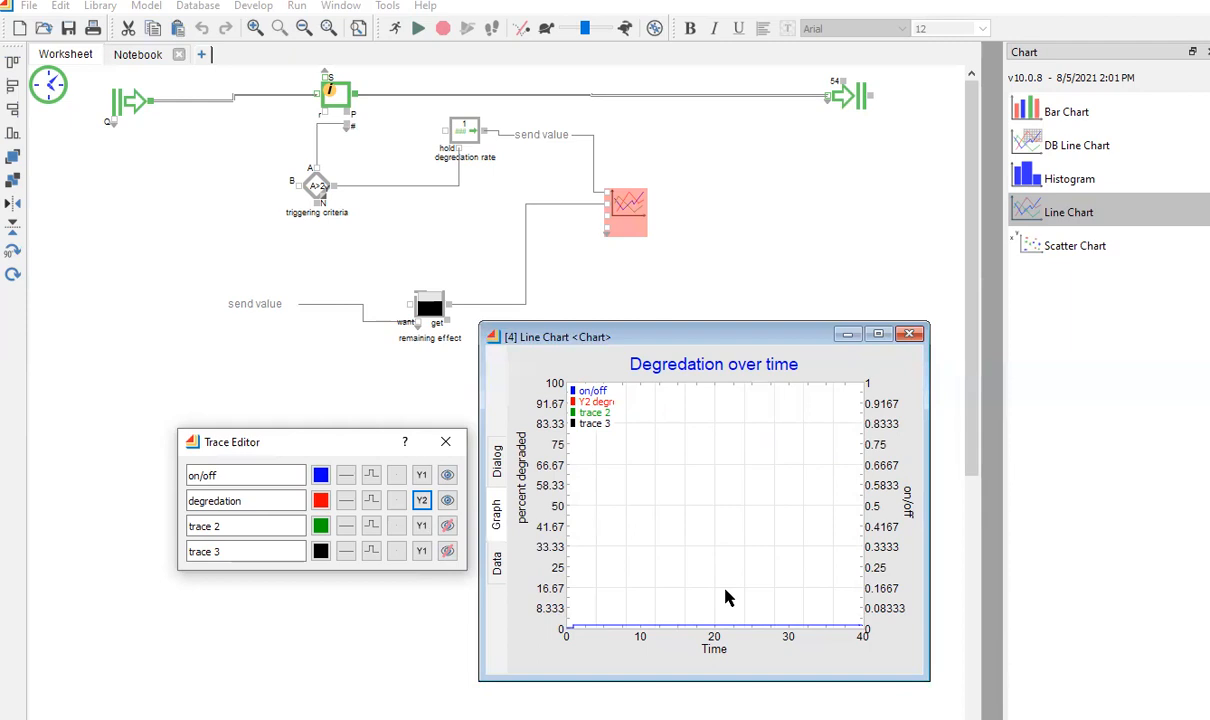
{"action": "left_click", "coordinate": [372, 478]}
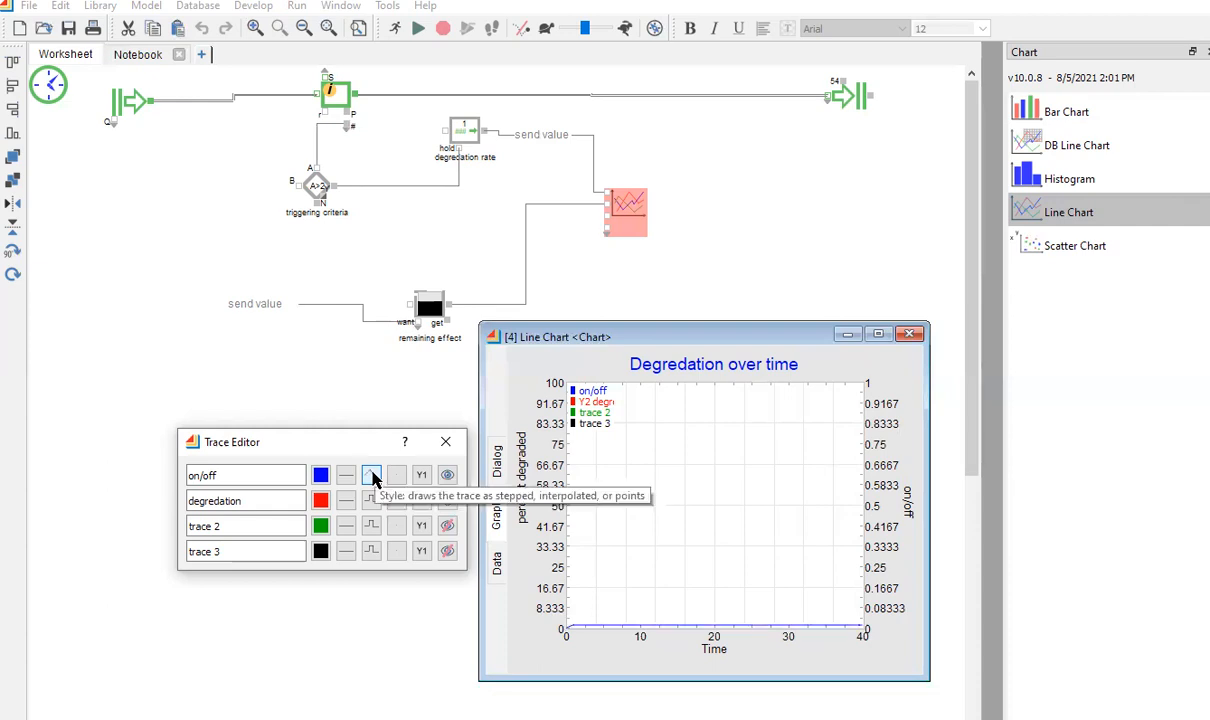
{"action": "left_click", "coordinate": [372, 478]}
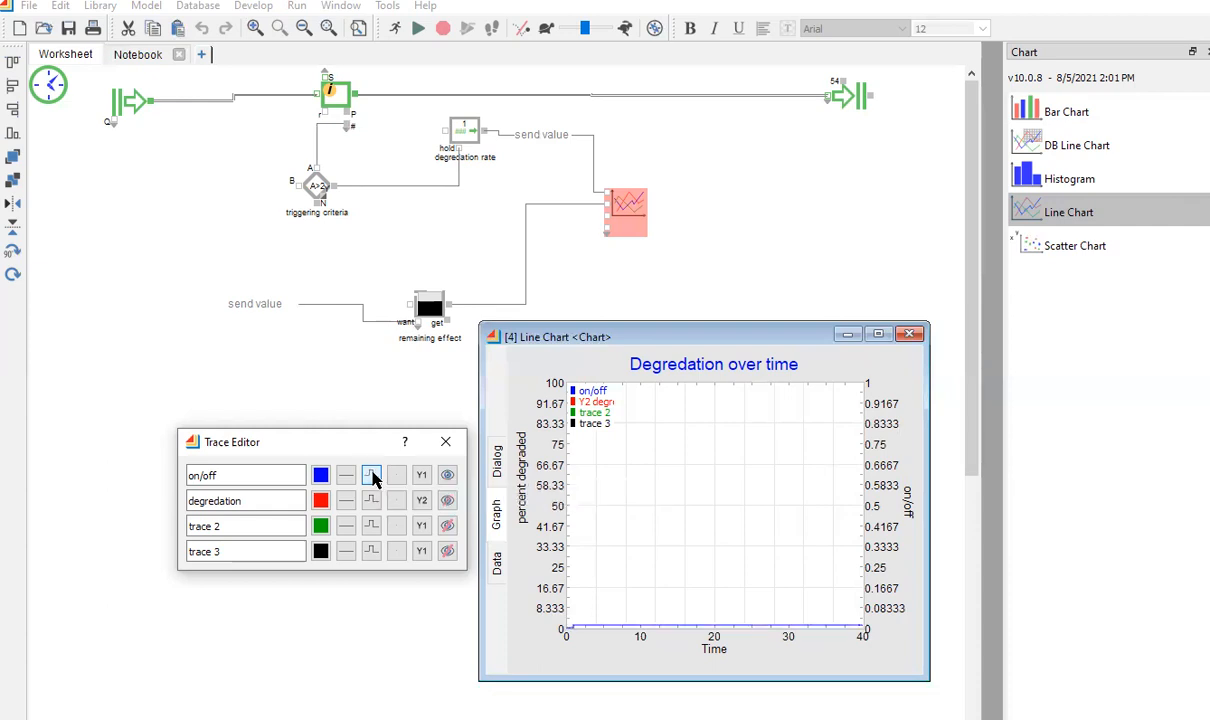
{"action": "left_click", "coordinate": [422, 502]}
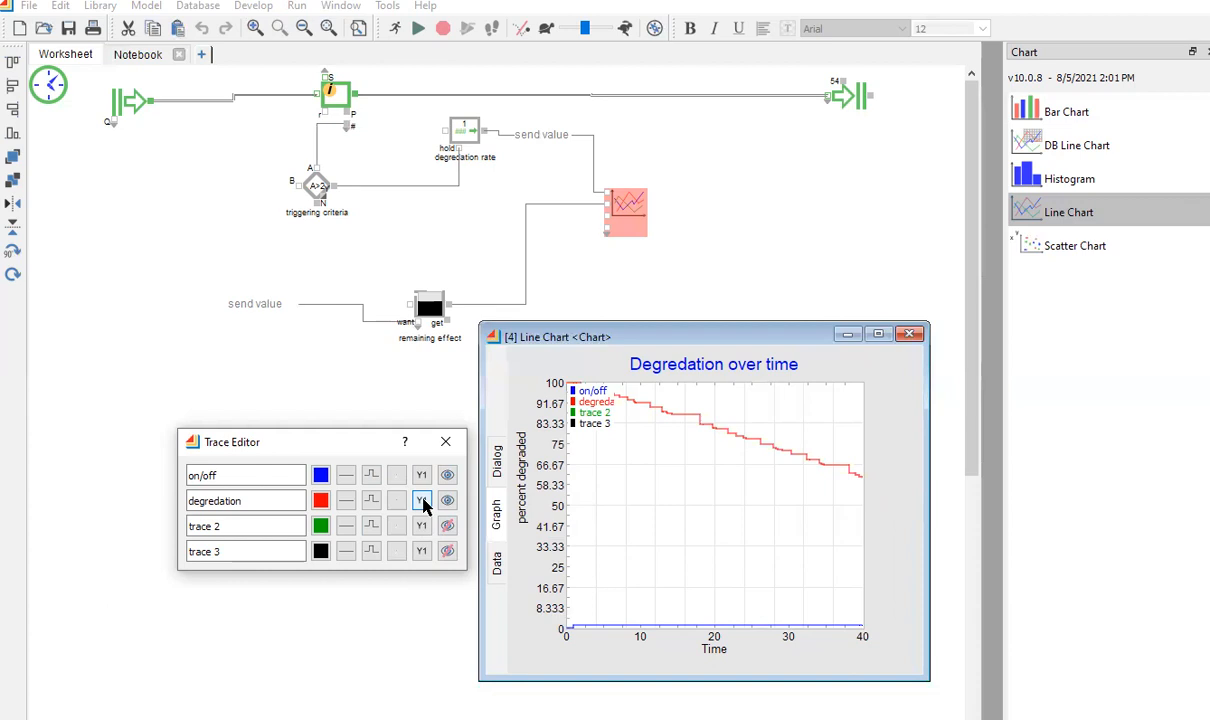
Draw the degredation trace as an interpolated line and close the Trace Editor.
{"action": "left_click", "coordinate": [370, 502]}
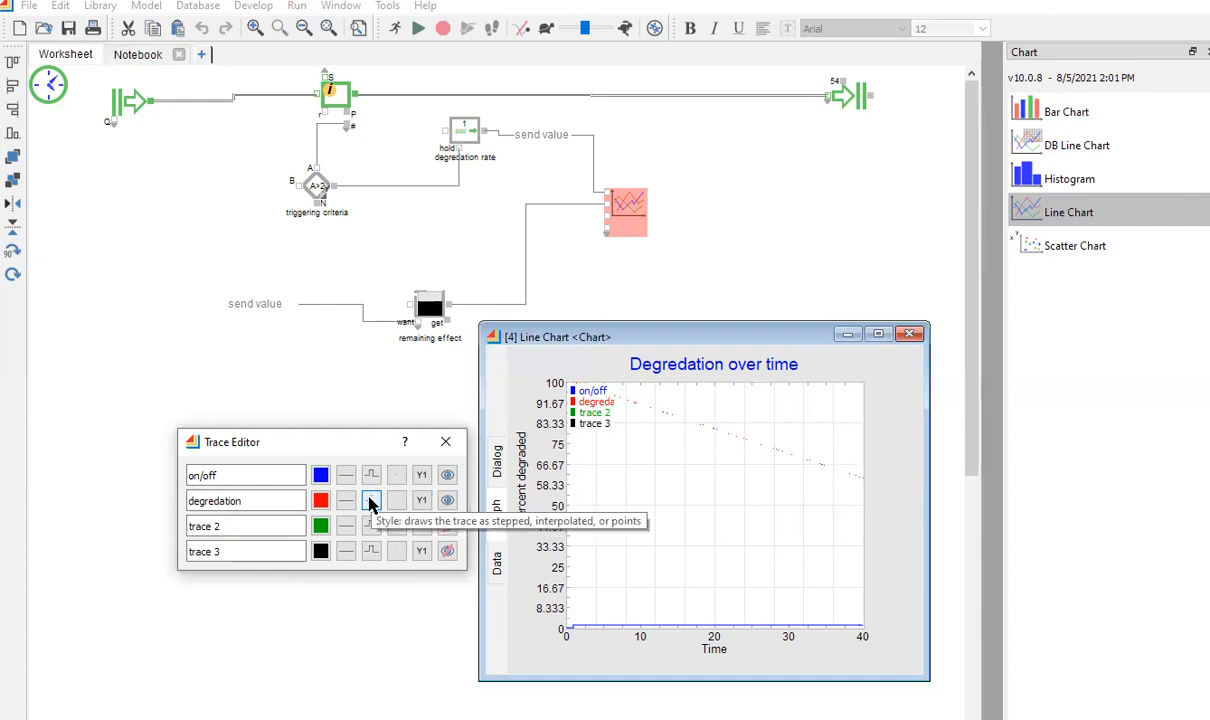
{"action": "left_click", "coordinate": [370, 502]}
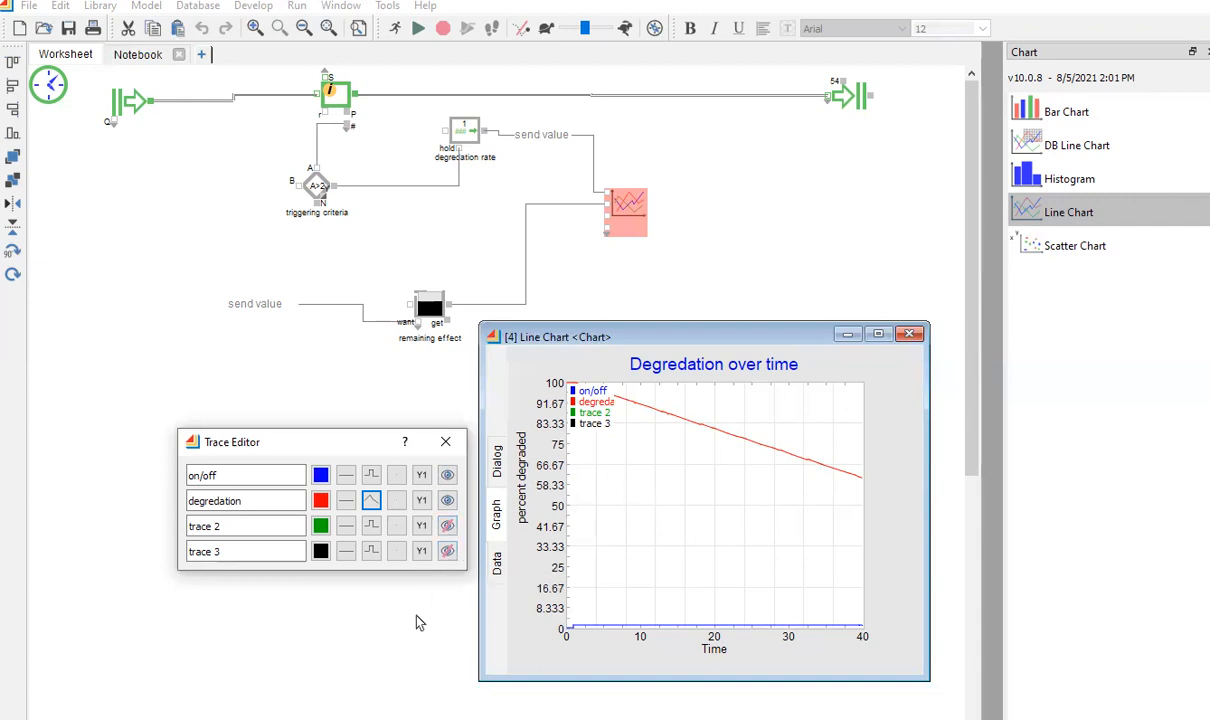
{"action": "left_click", "coordinate": [447, 442]}
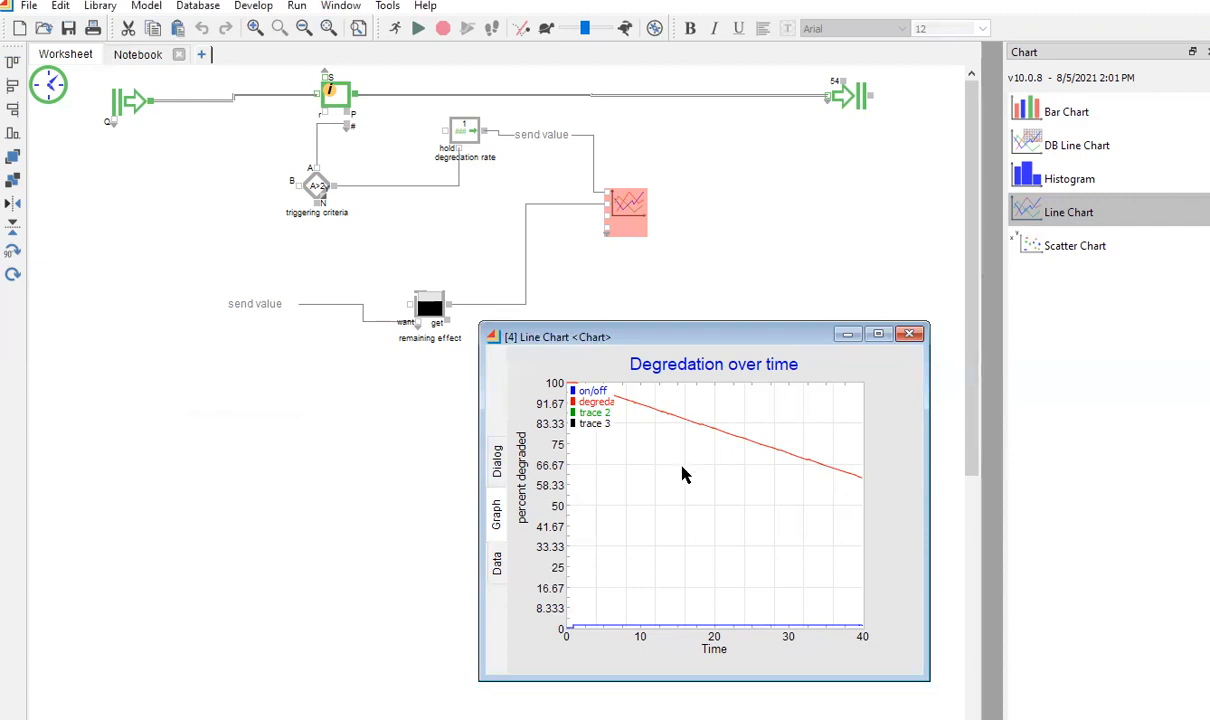